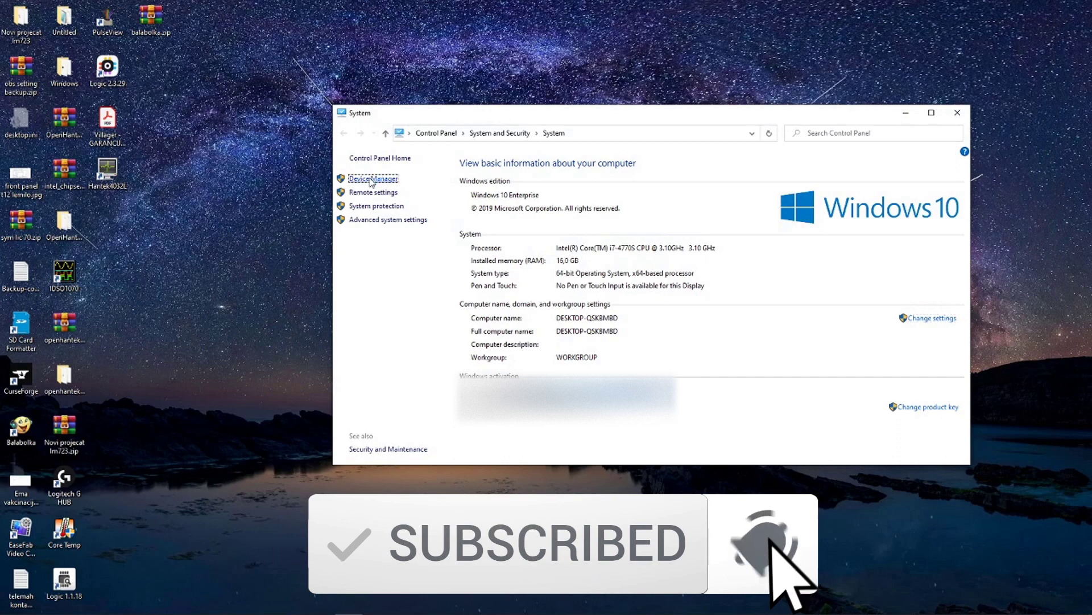
- Open Device Manager and uninstall the failed Unknown USB Device
left_click(370, 180)
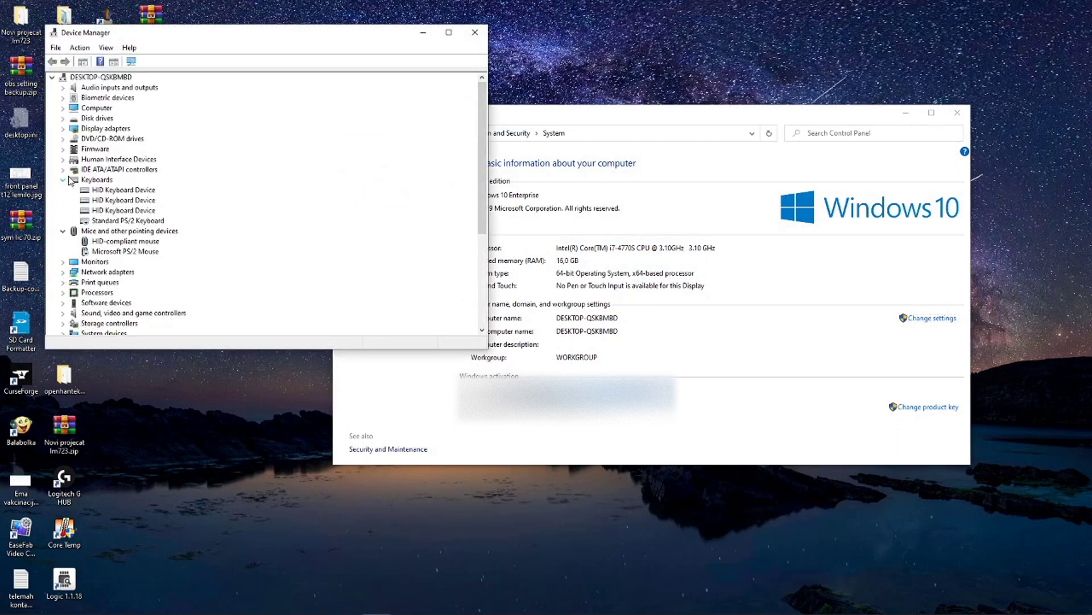
scroll(129, 278, "down", 4)
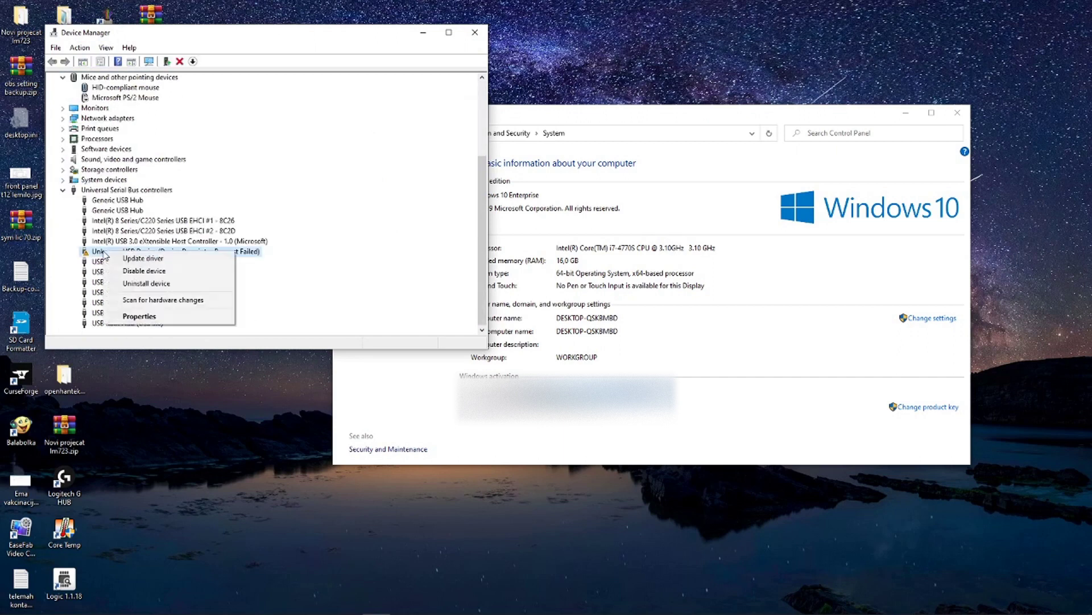
left_click(147, 284)
left_click(566, 357)
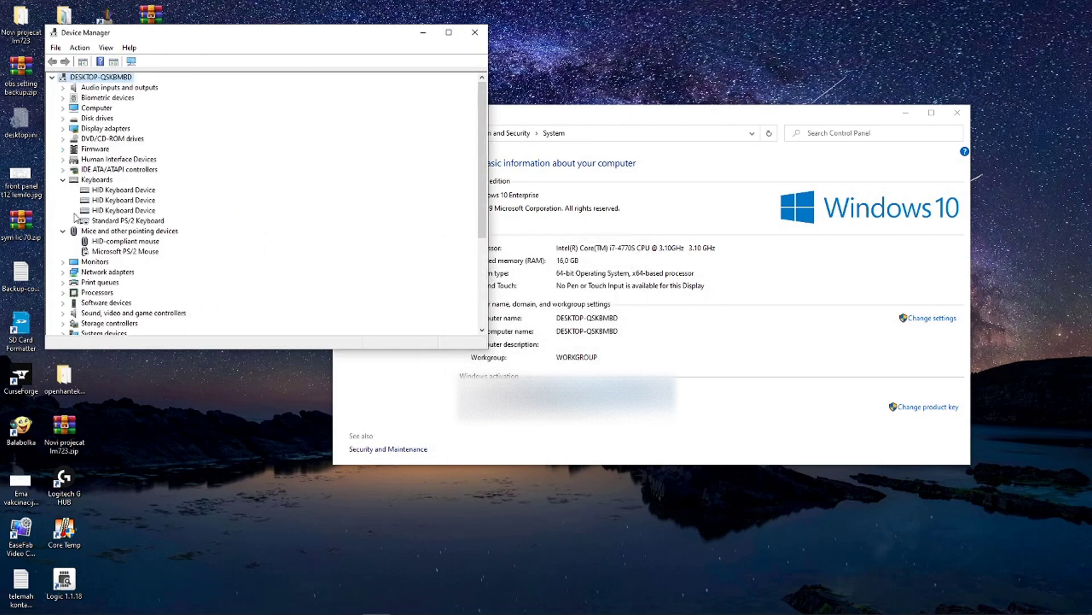
- Run Scan for hardware changes from the Action menu to reload the device list
scroll(96, 301, "down", 4)
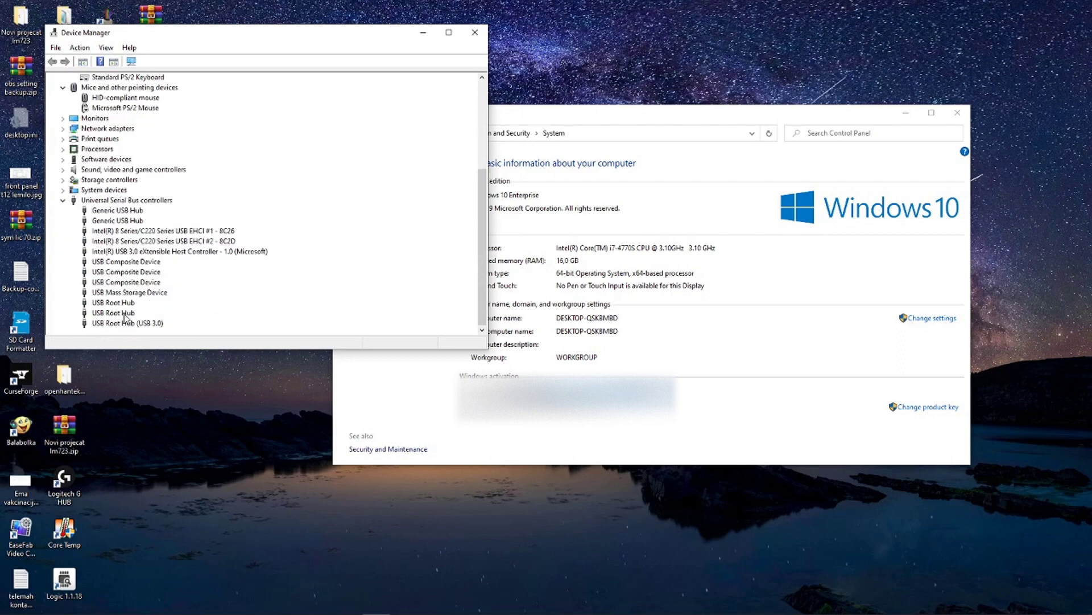
scroll(122, 316, "up", 1)
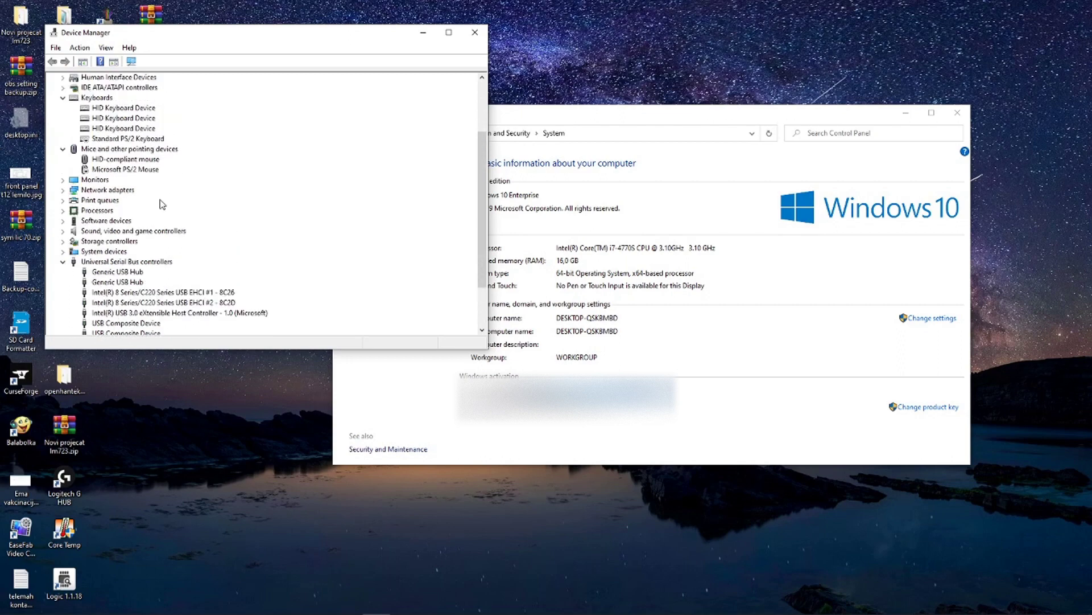
left_click(79, 47)
mouse_move(55, 49)
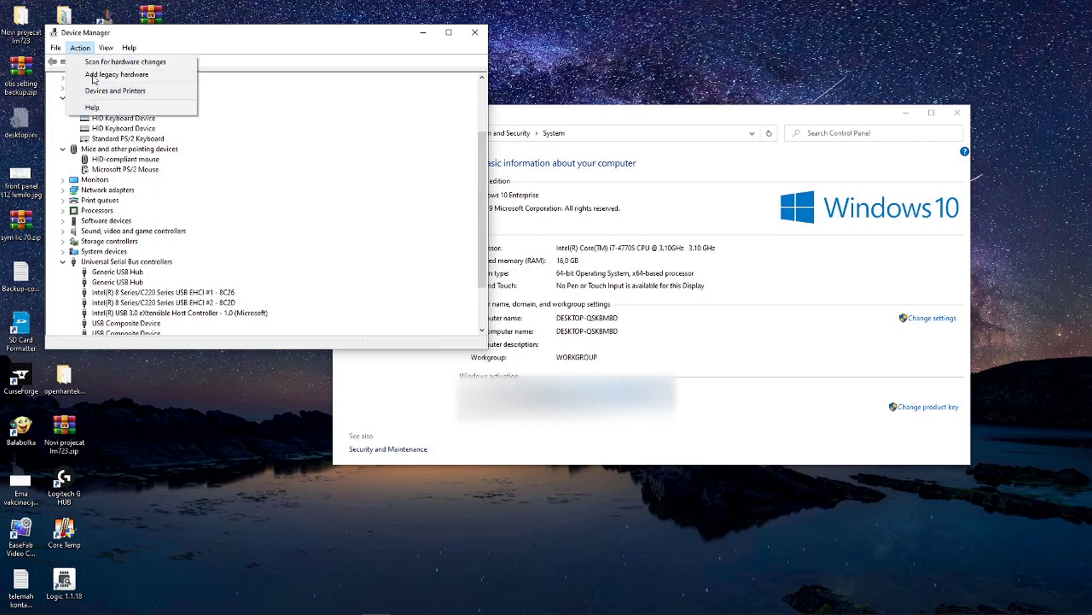
mouse_move(108, 51)
left_click(52, 48)
left_click(80, 47)
left_click(103, 59)
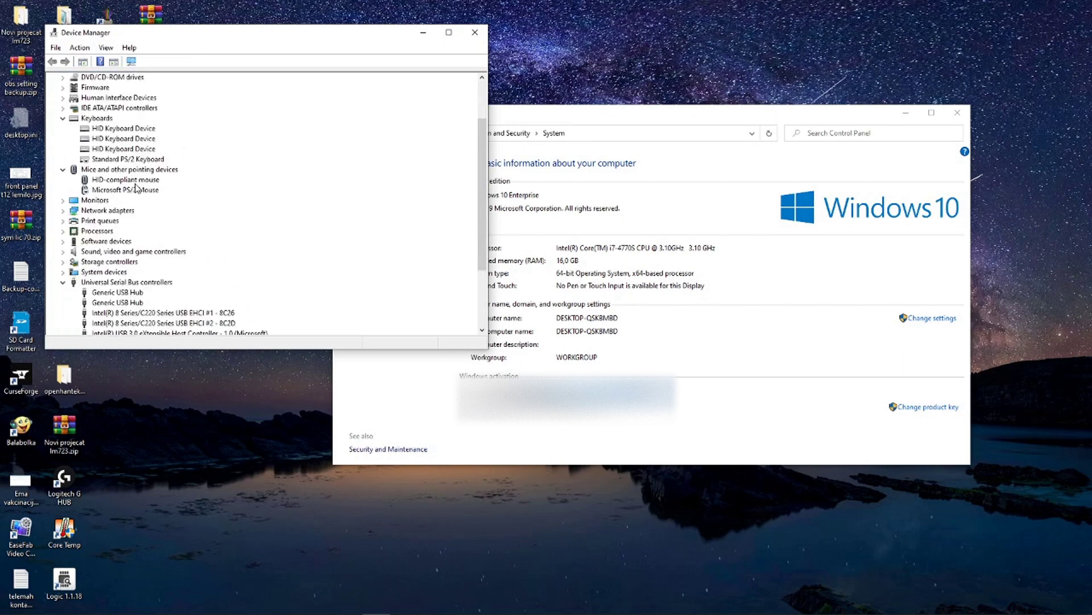
- Try a manual driver update for Unknown USB Device, then uninstall it again instead
scroll(89, 193, "down", 3)
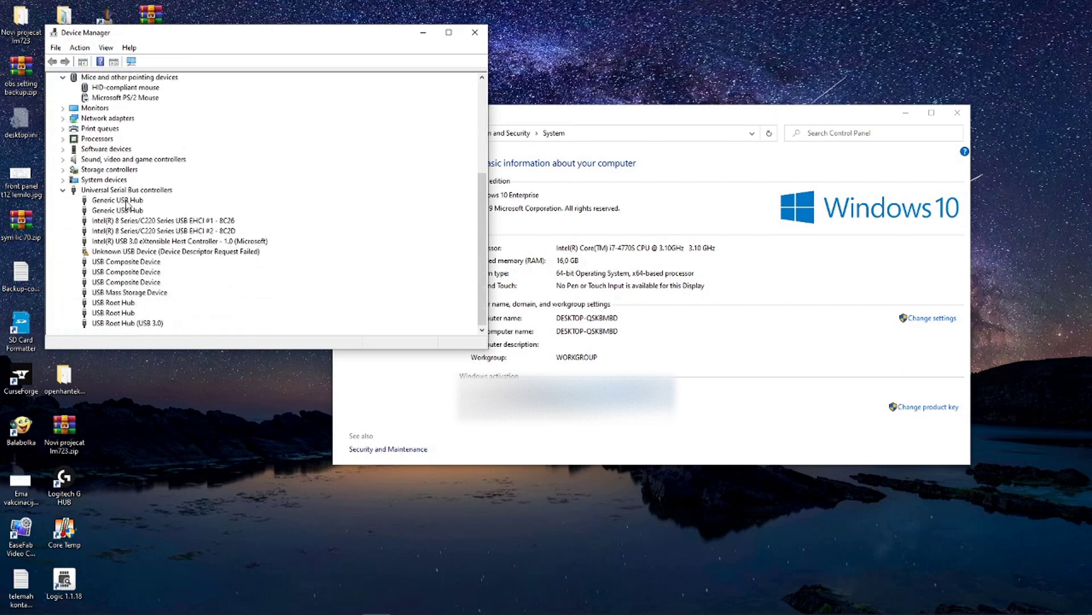
left_click(121, 252)
right_click(121, 254)
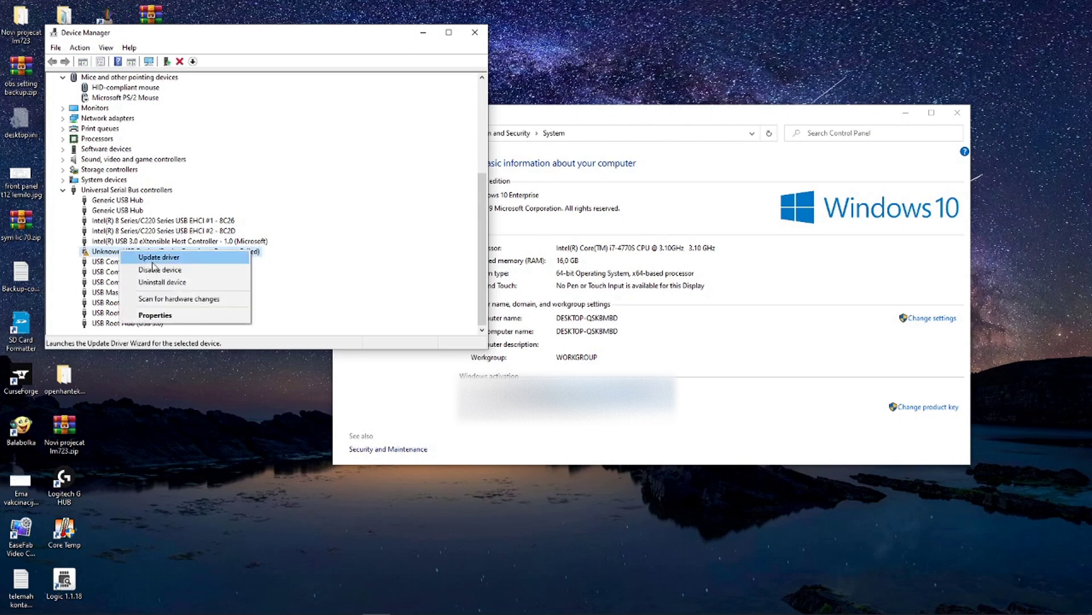
left_click(188, 257)
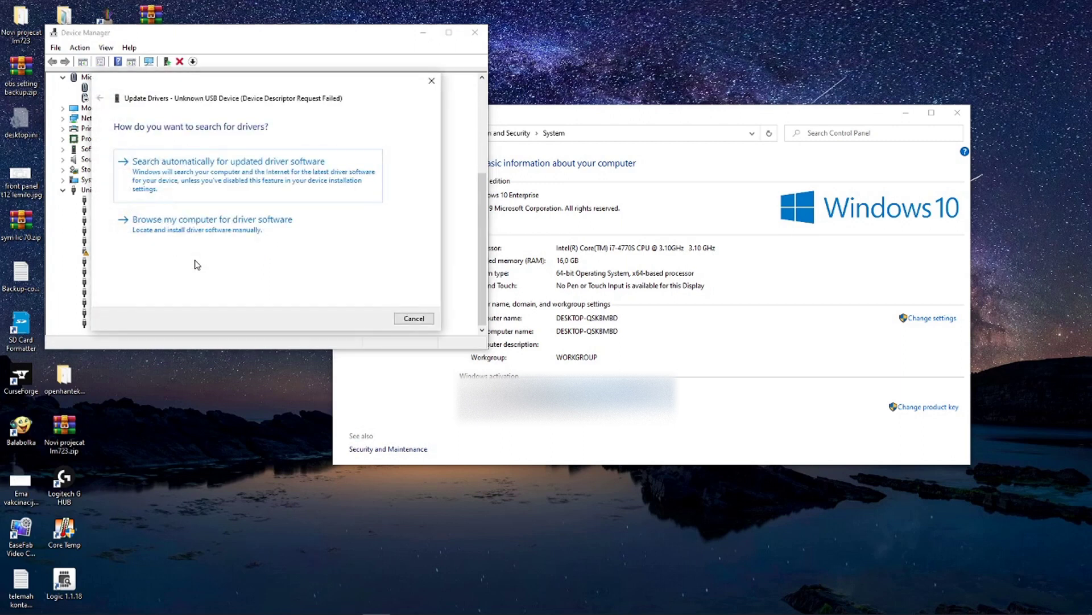
left_click(176, 228)
left_click(376, 173)
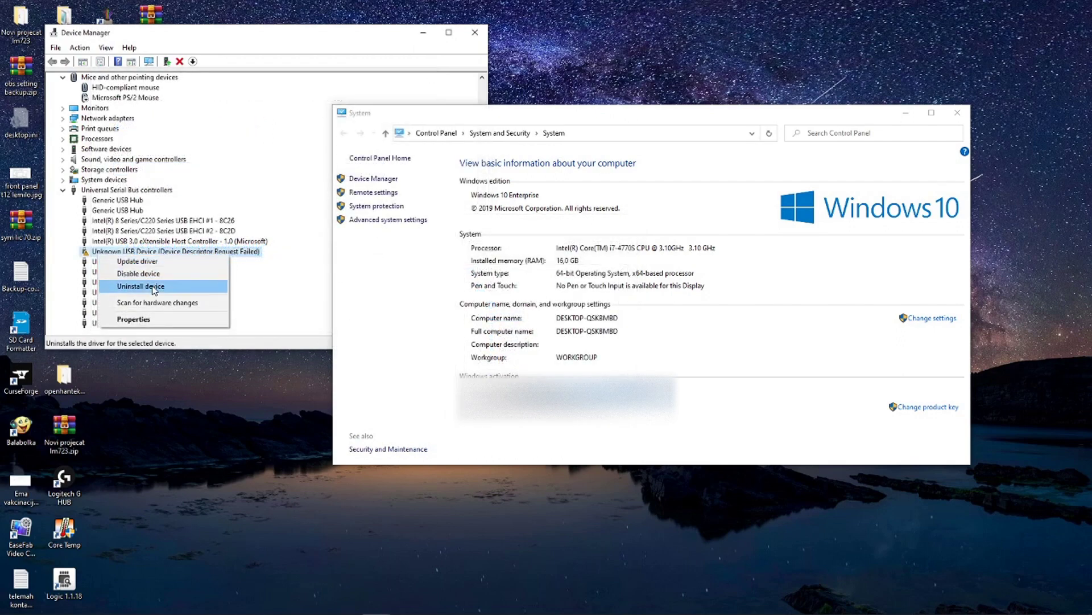
left_click(140, 286)
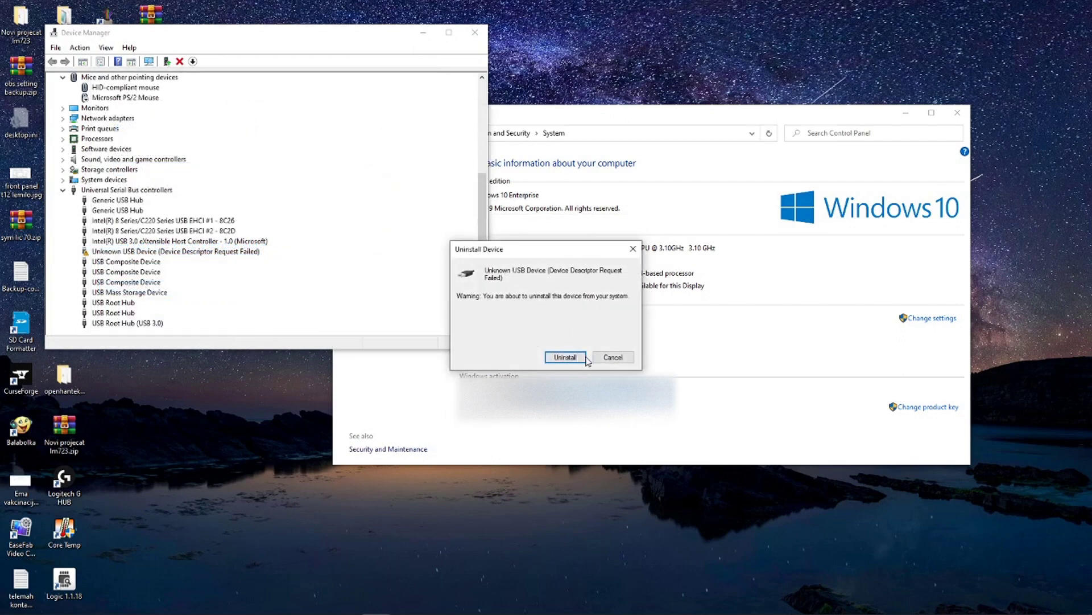
left_click(566, 358)
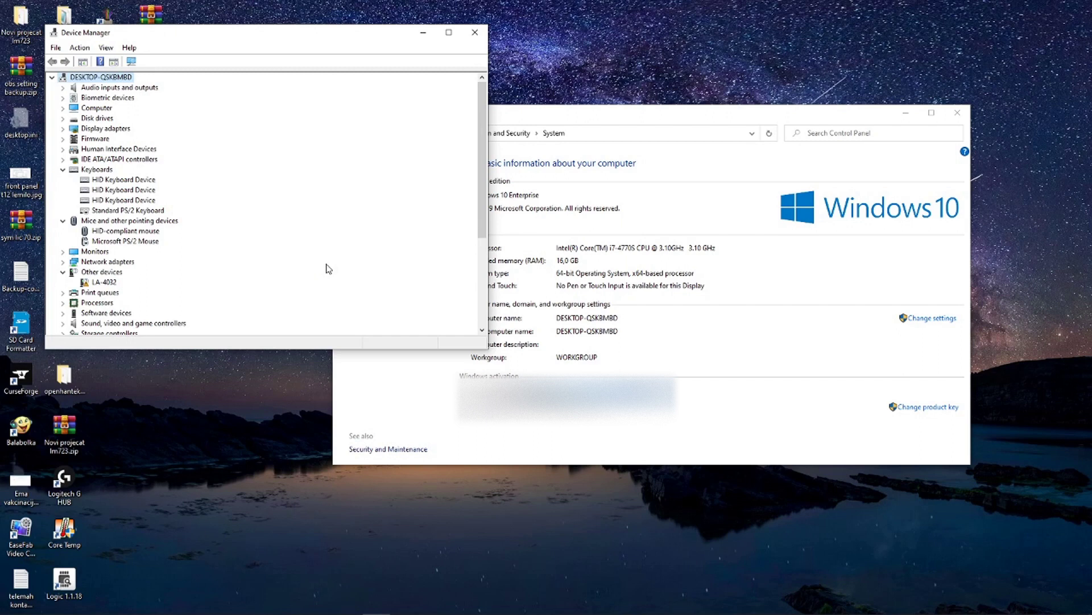
- Install the LA-4032 driver from the CD's Driver folder, trusting the software, then close Device Manager
left_click(104, 283)
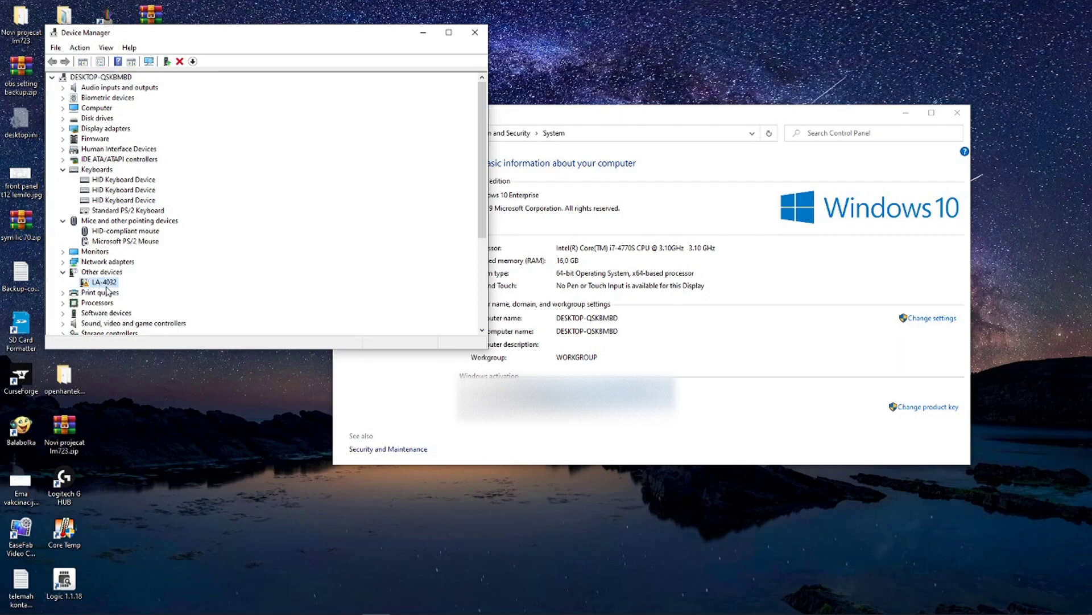
right_click(101, 284)
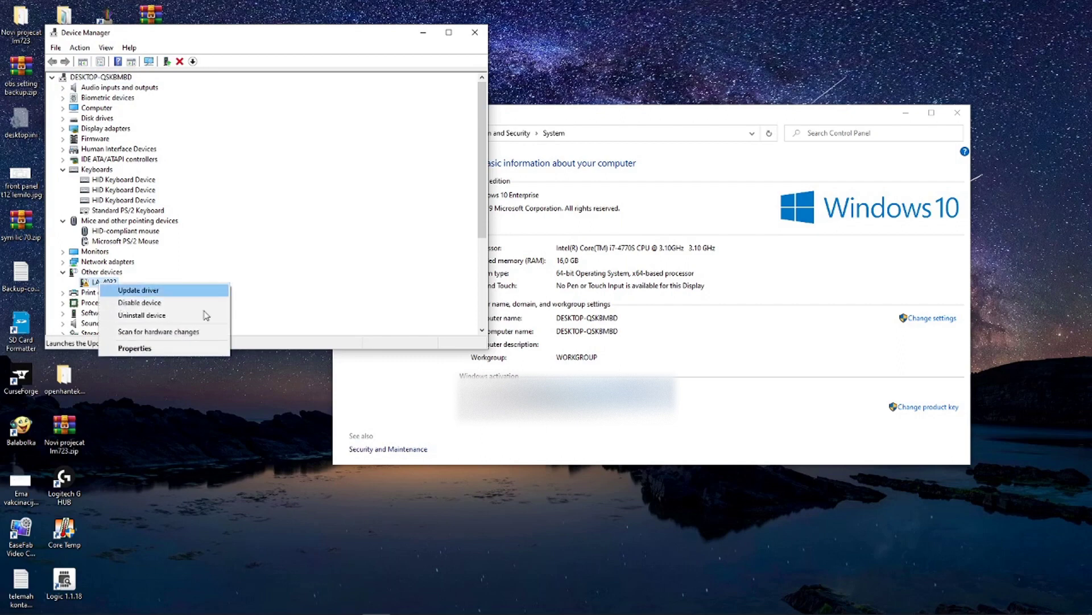
left_click(159, 292)
left_click(211, 233)
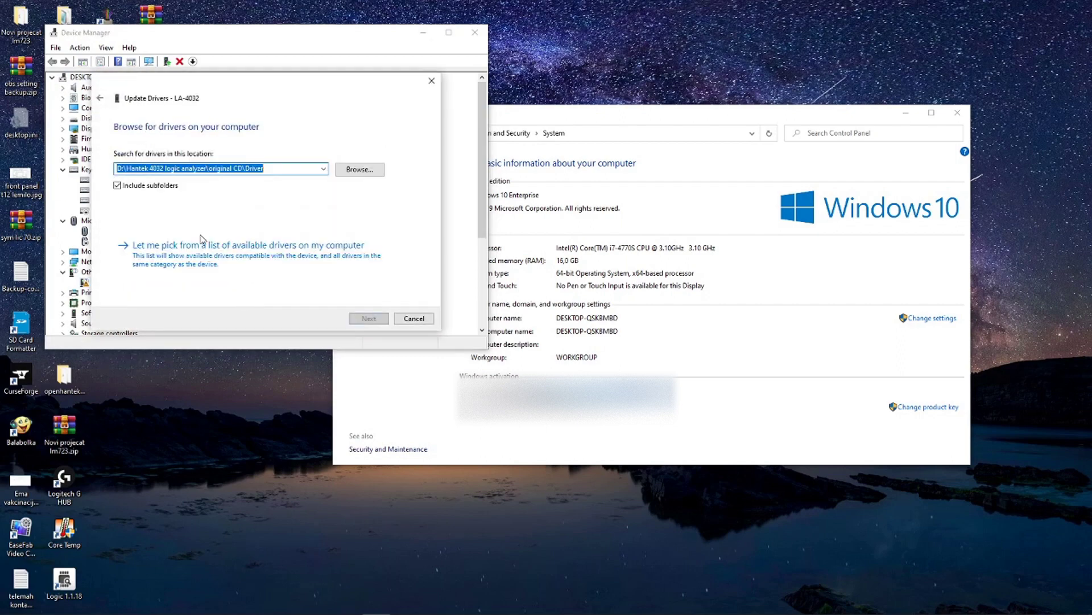
left_click(367, 319)
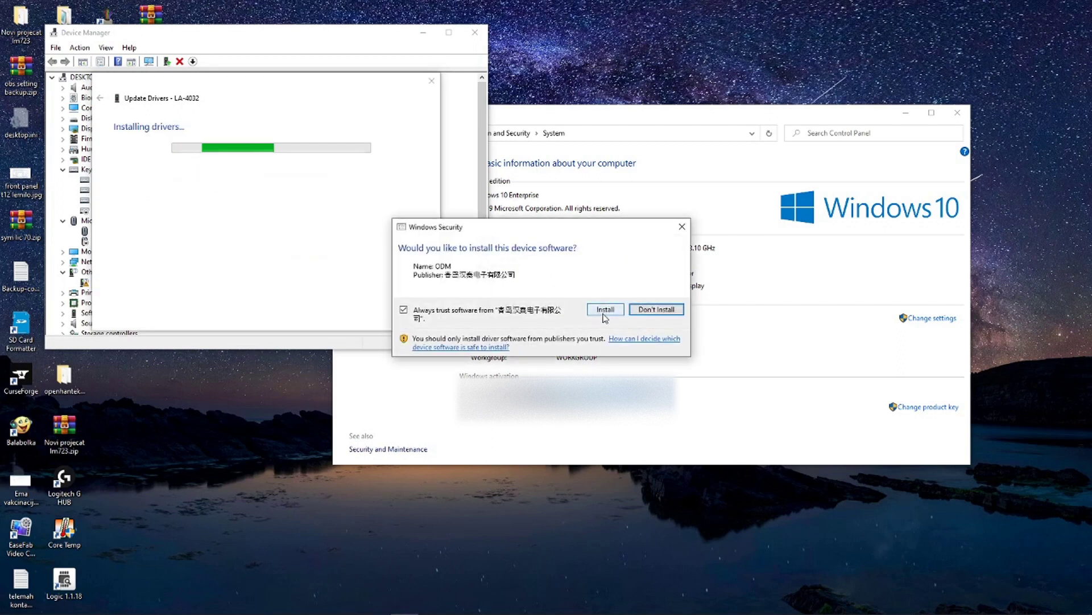
left_click(605, 312)
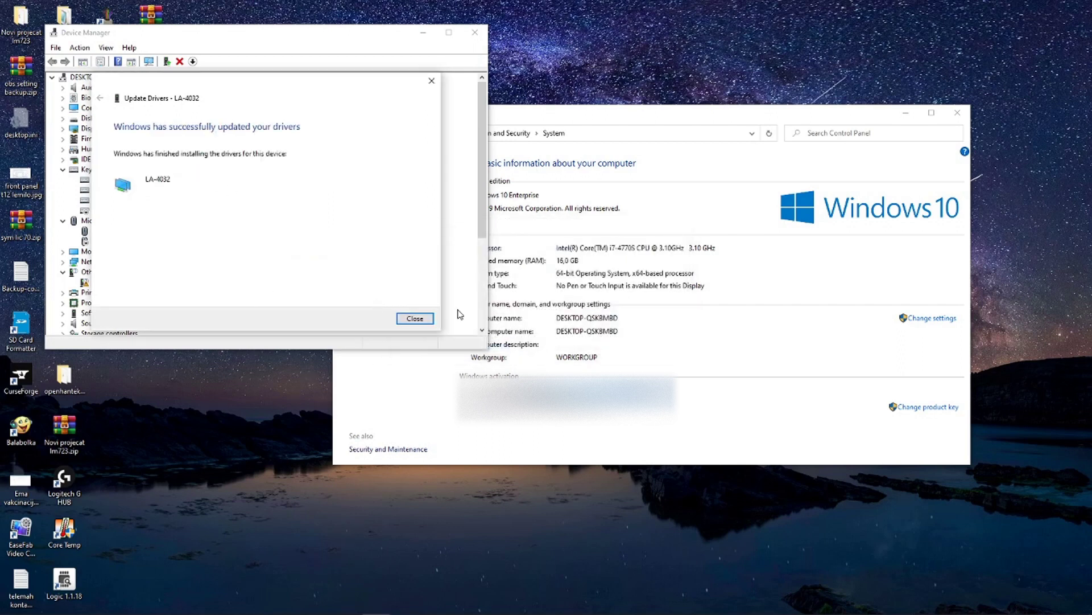
left_click(415, 319)
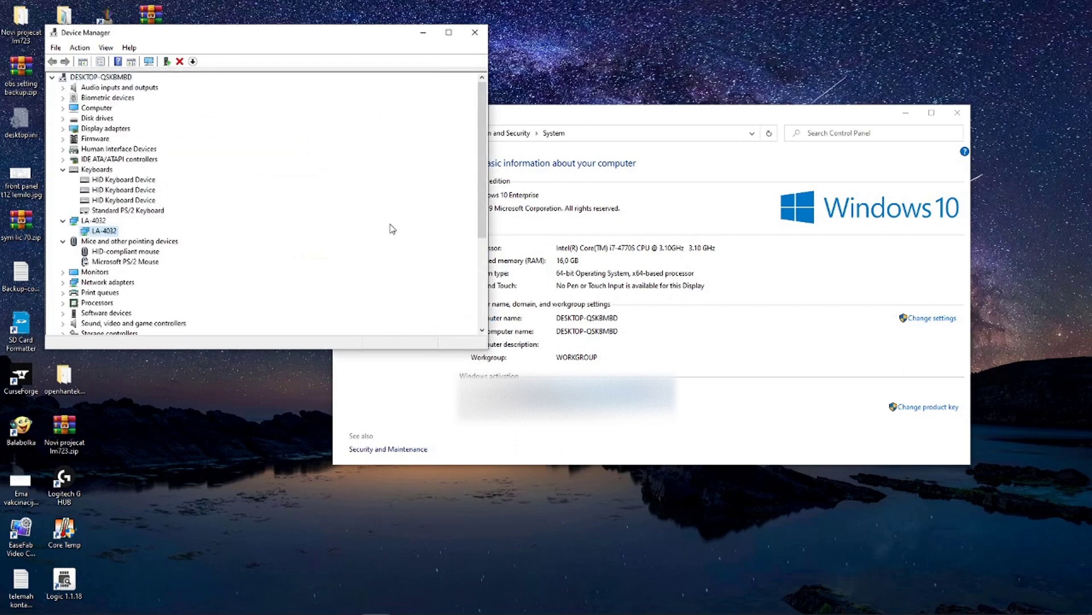
left_click(475, 32)
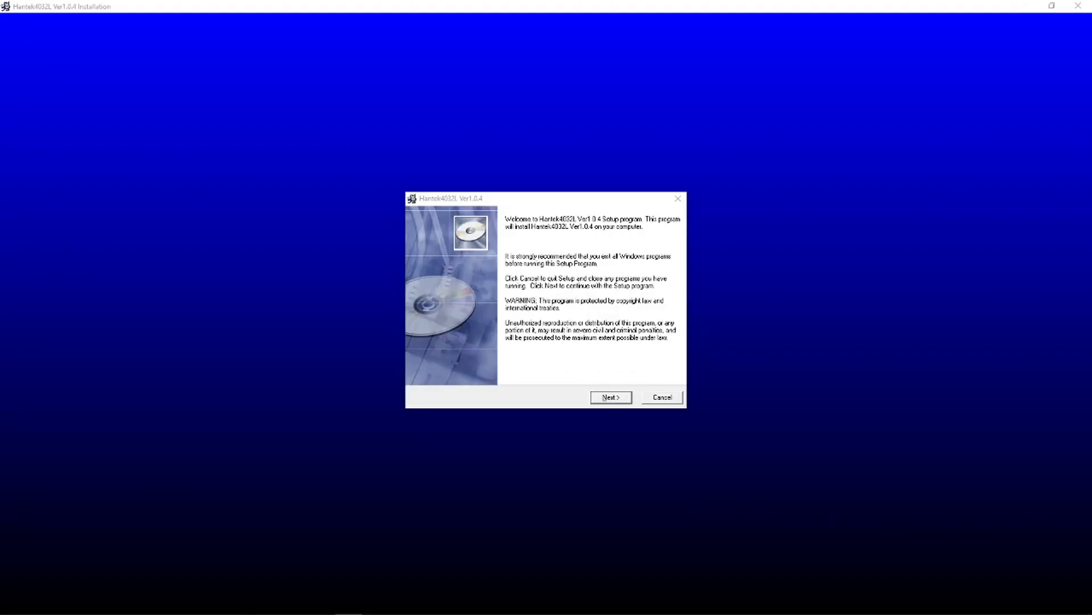
- Install Hantek4032L Ver1.0.4, keeping the default Program Files (x86) Hantek4032L destination
left_click(612, 399)
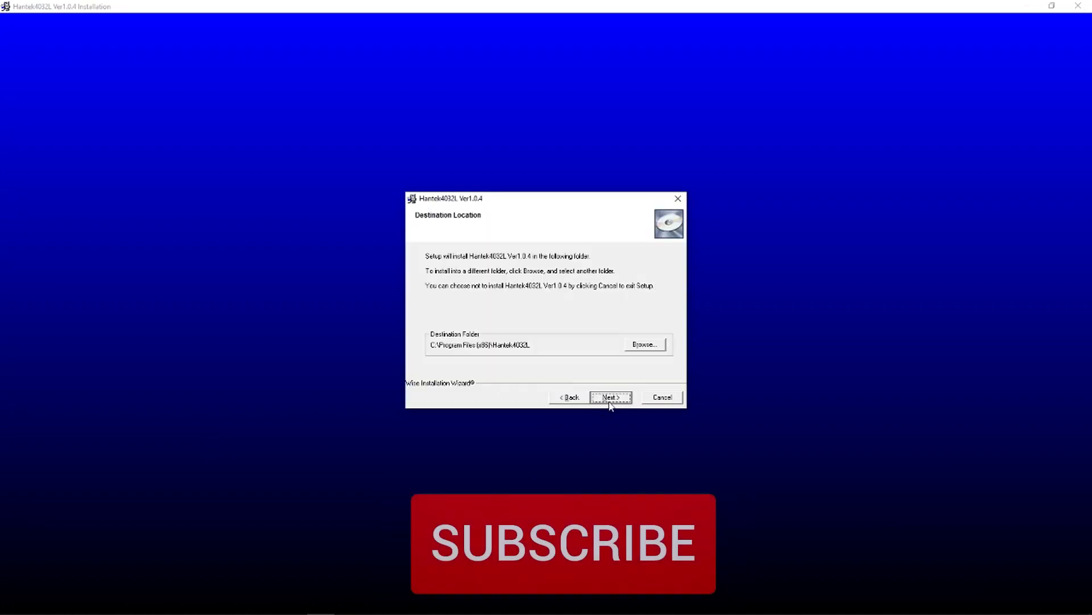
left_click(613, 399)
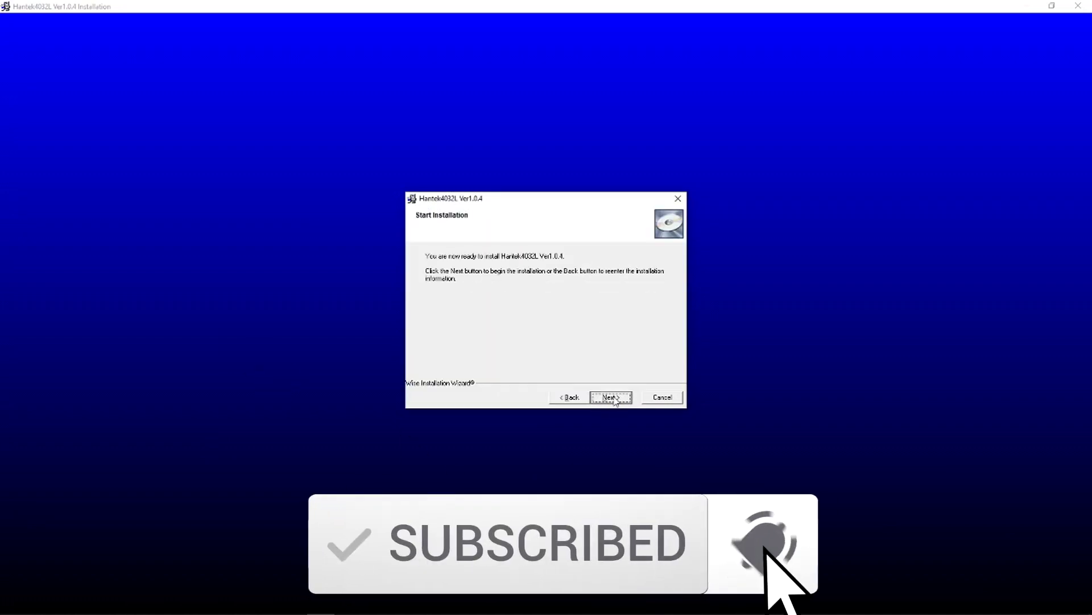
left_click(612, 398)
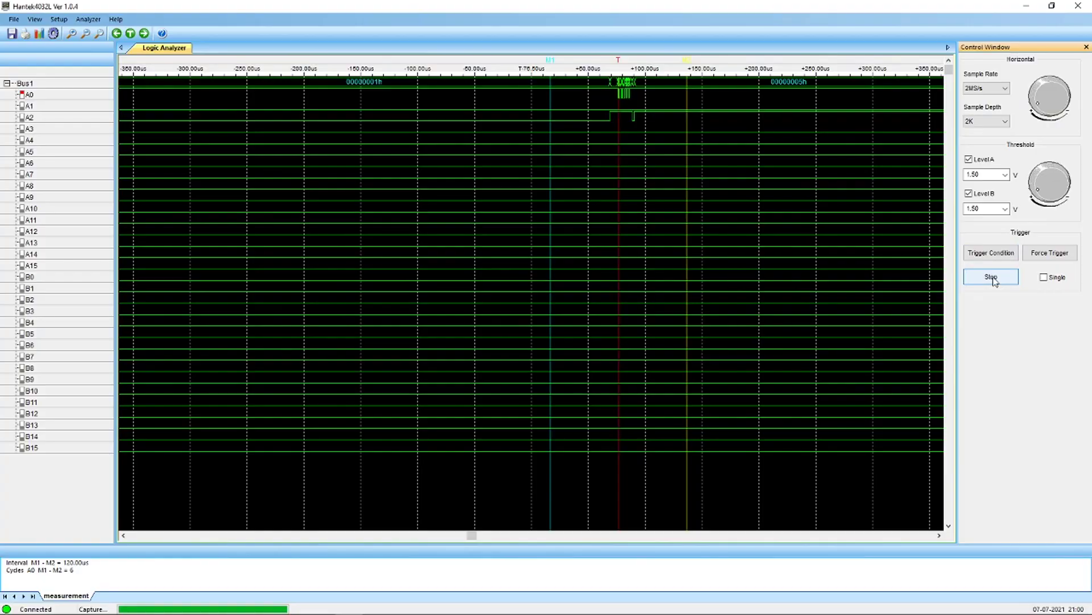
- Stop the capture, centre the trigger burst with the scrollbar and zoom in closely
left_click(992, 277)
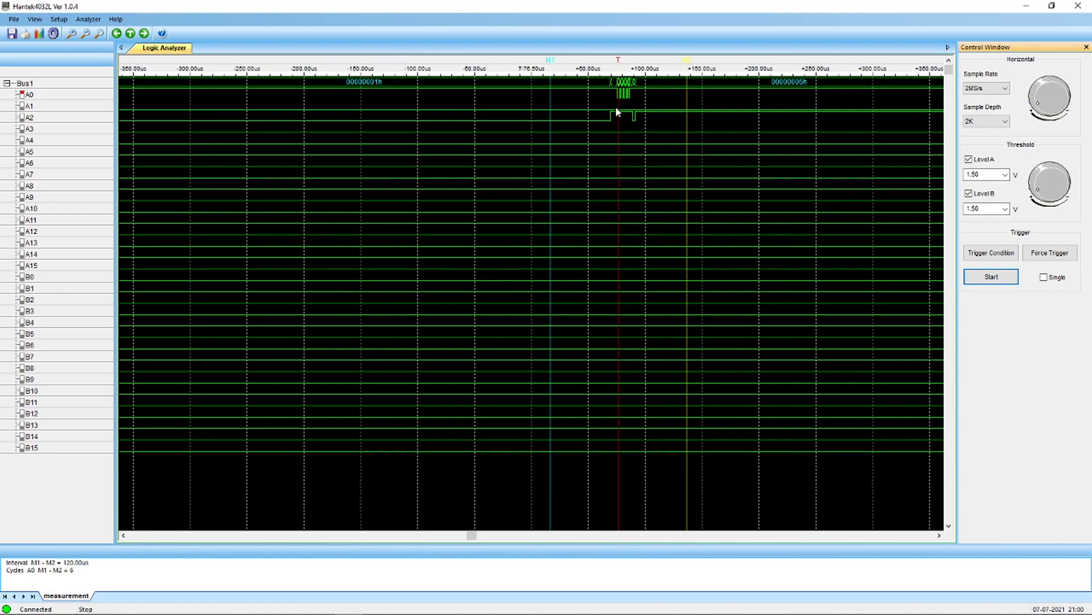
scroll(617, 111, "up", 2)
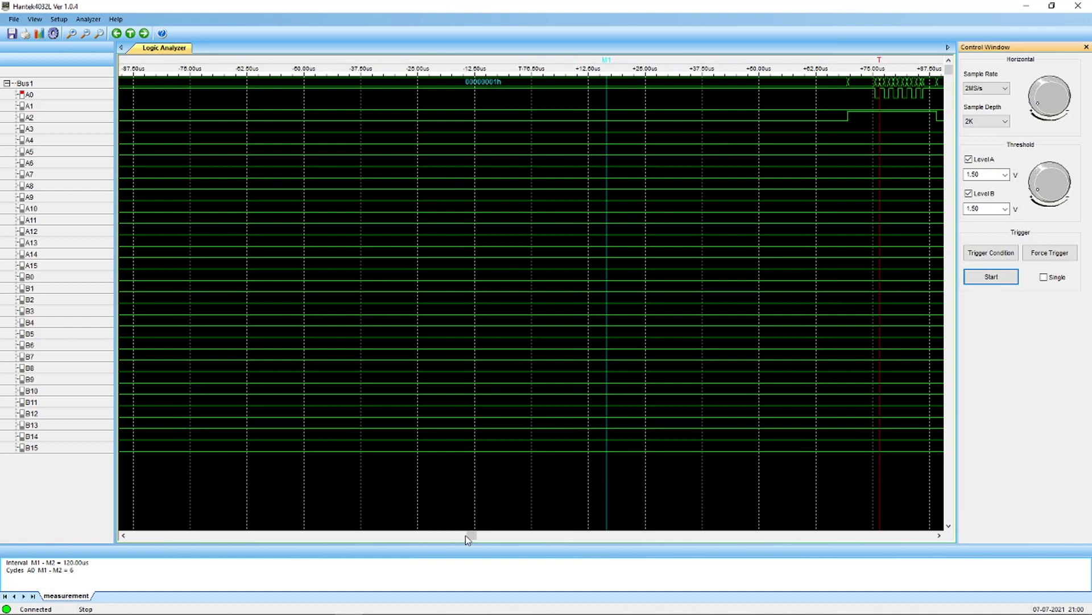
left_click_drag(470, 533, 533, 524)
scroll(585, 101, "up", 2)
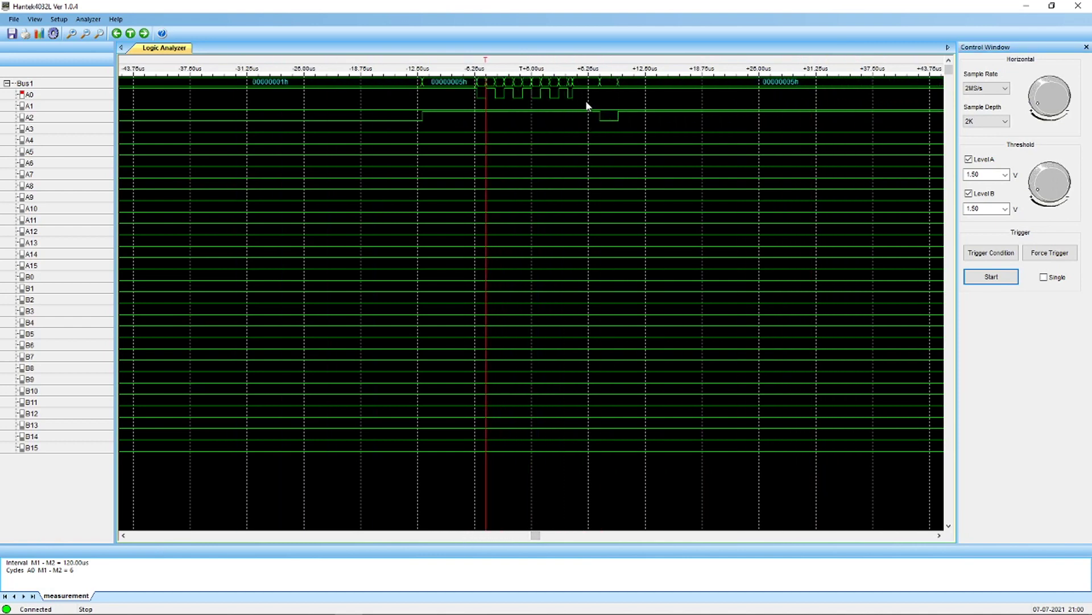
scroll(586, 102, "up", 1)
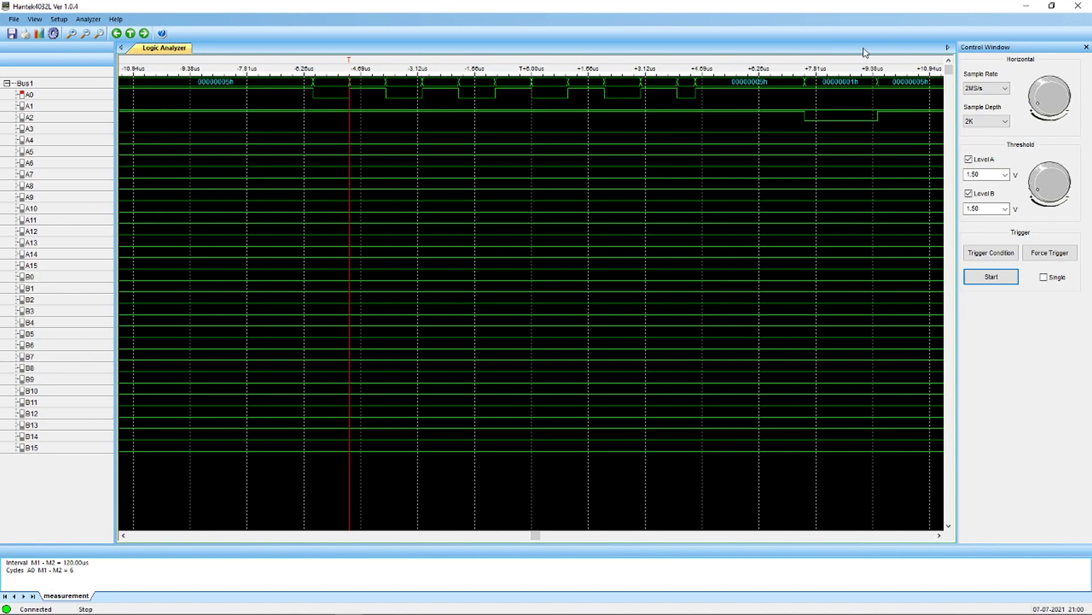
- Highlight traces A0, A1 and A2 in turn, then zoom out to ±175us
left_click(52, 95)
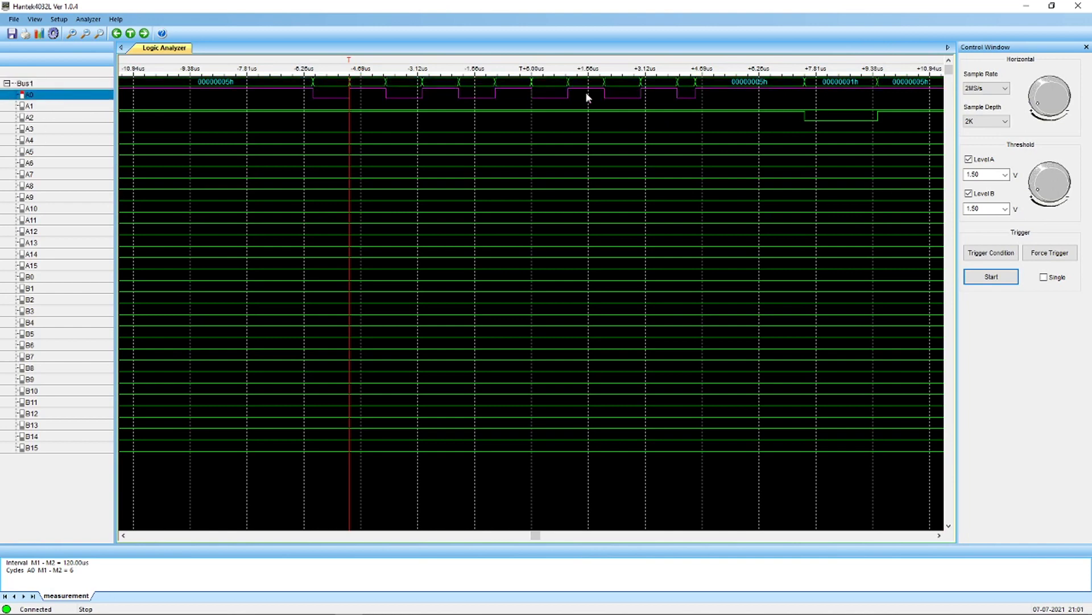
left_click(62, 107)
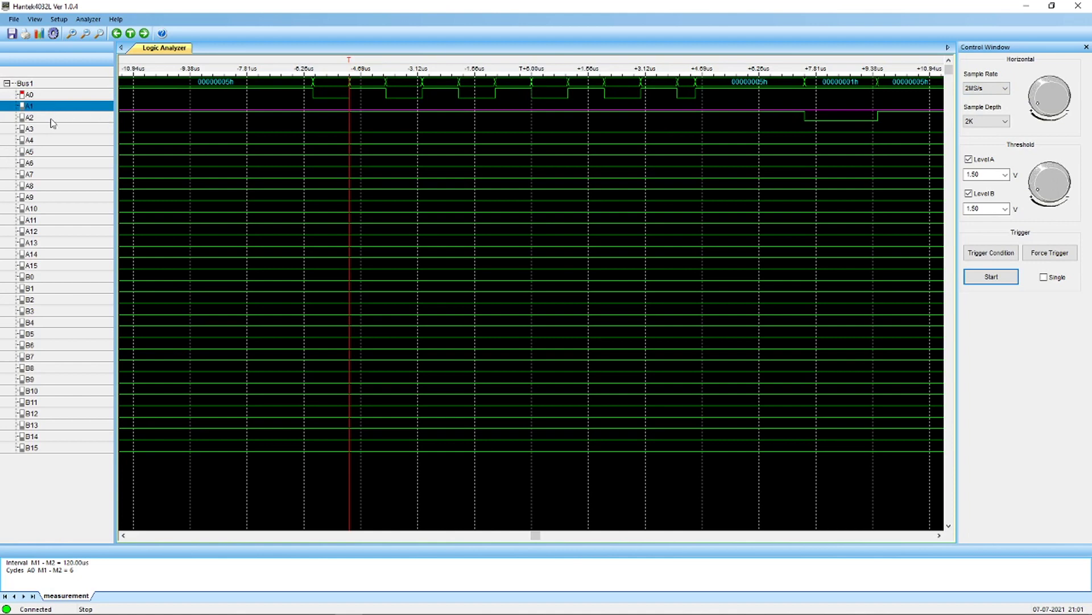
left_click(53, 118)
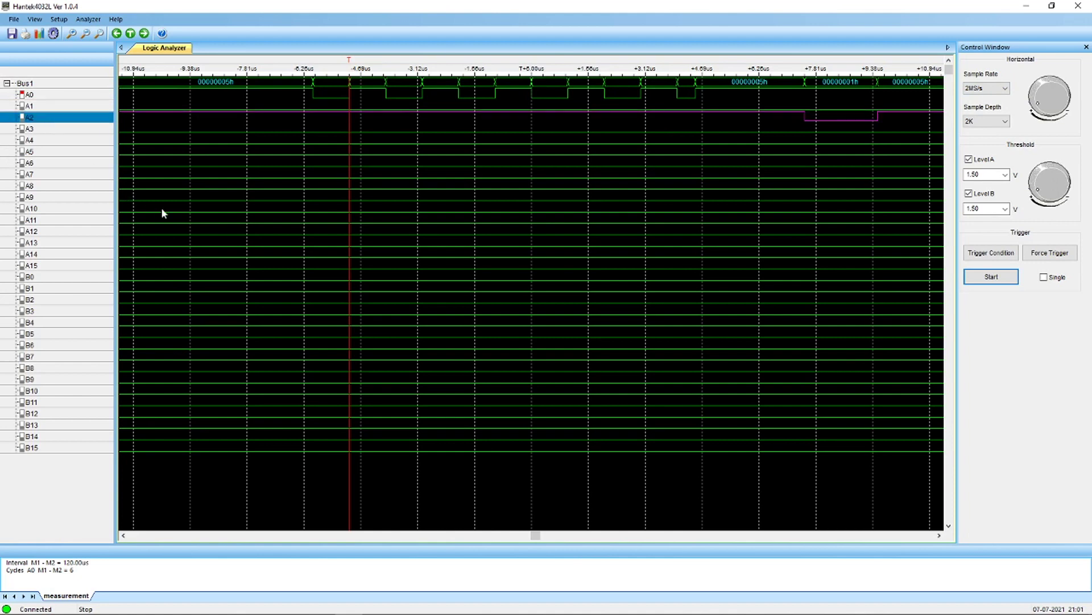
scroll(184, 226, "down", 4)
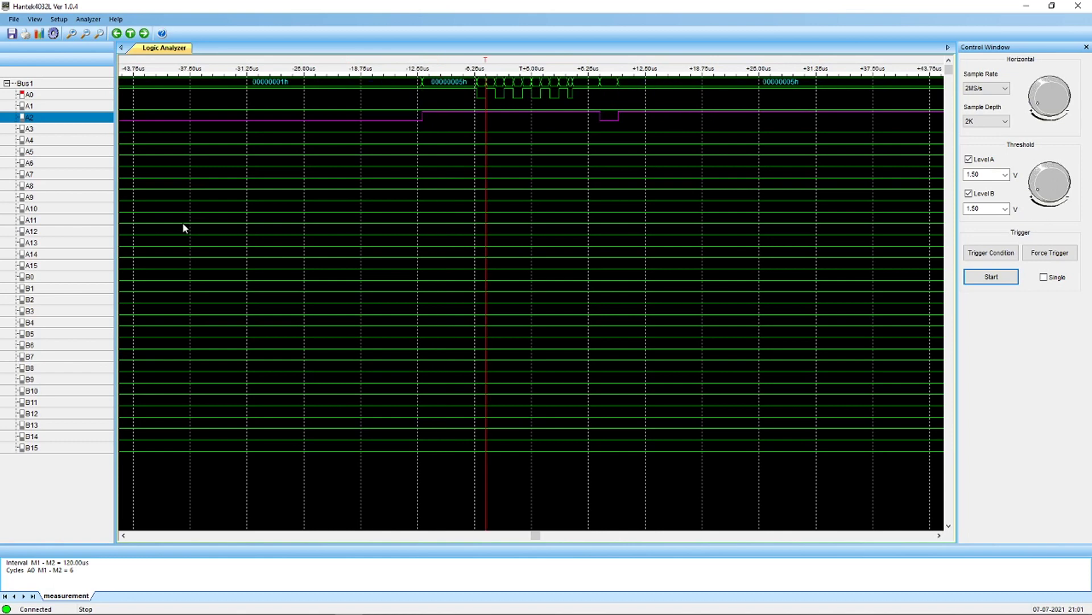
scroll(182, 222, "down", 1)
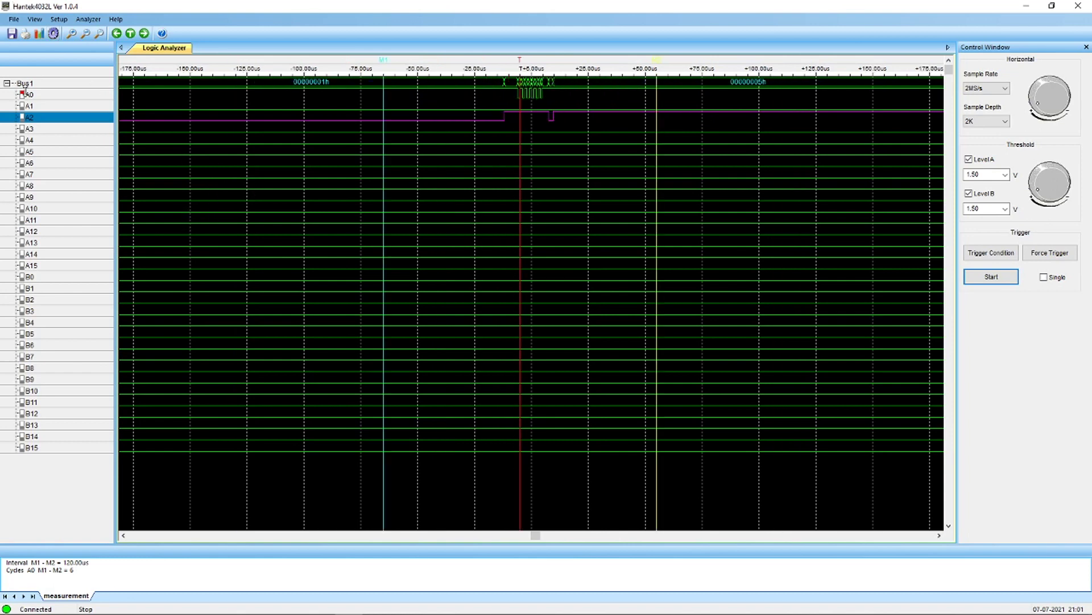
- Highlight traces A0, A1, A2 and A3 one at a time to compare them
left_click(63, 100)
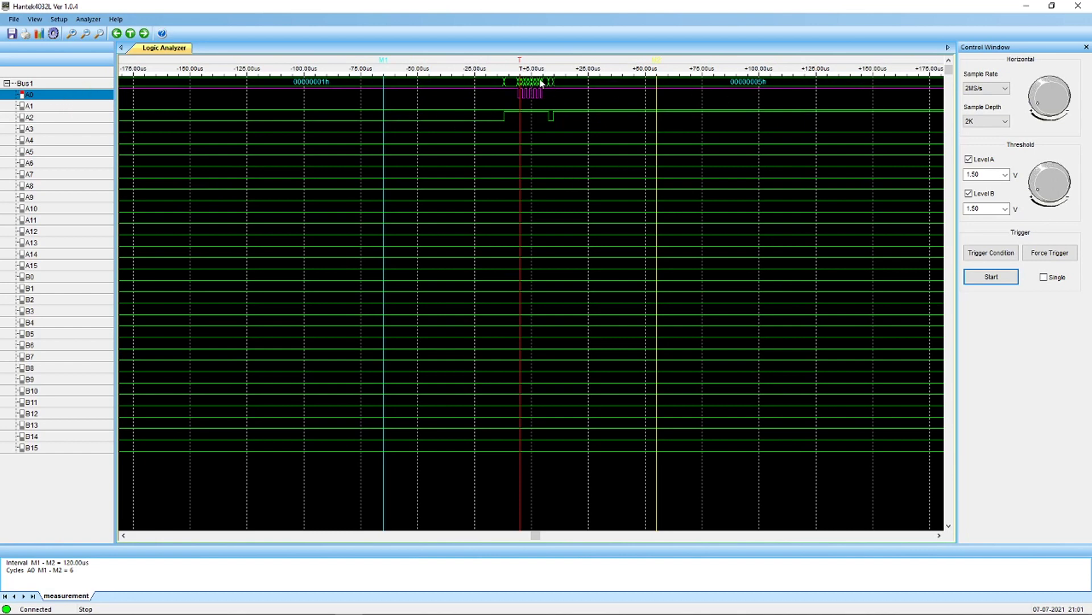
left_click(47, 107)
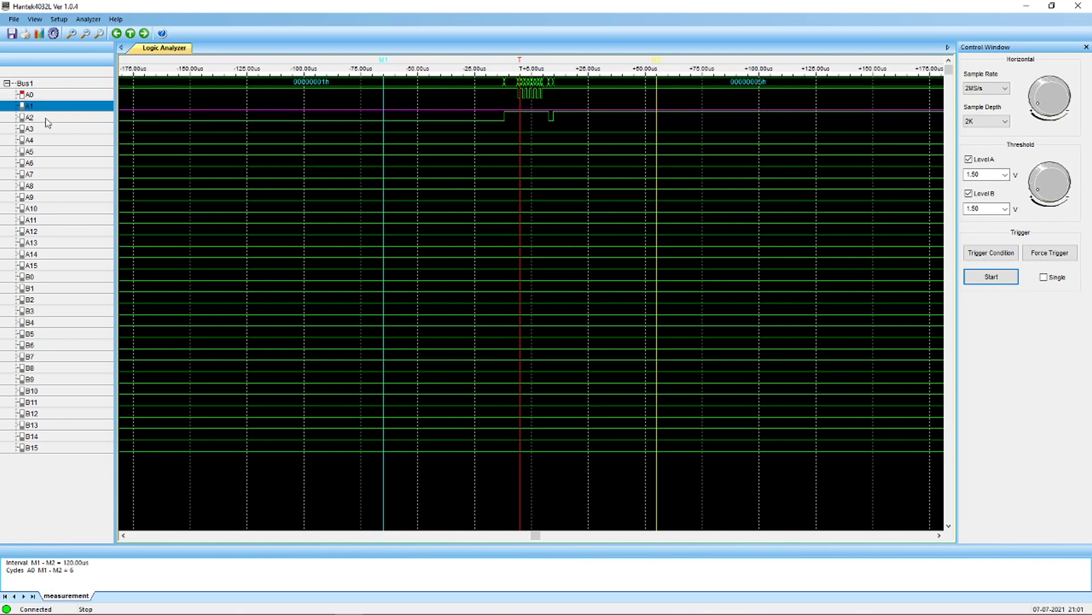
left_click(48, 124)
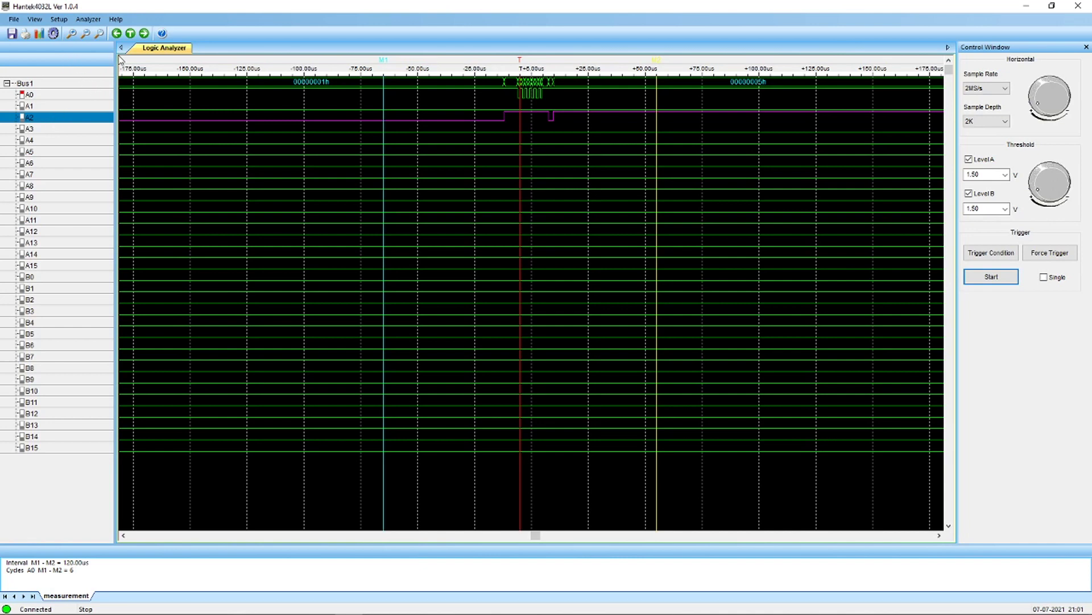
left_click(55, 130)
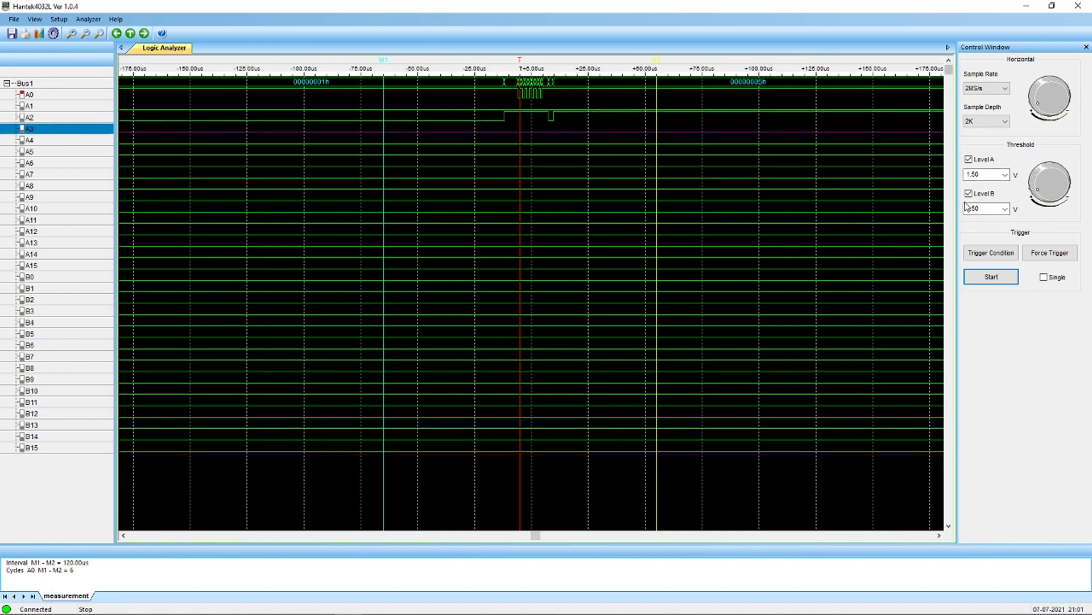
left_click(996, 89)
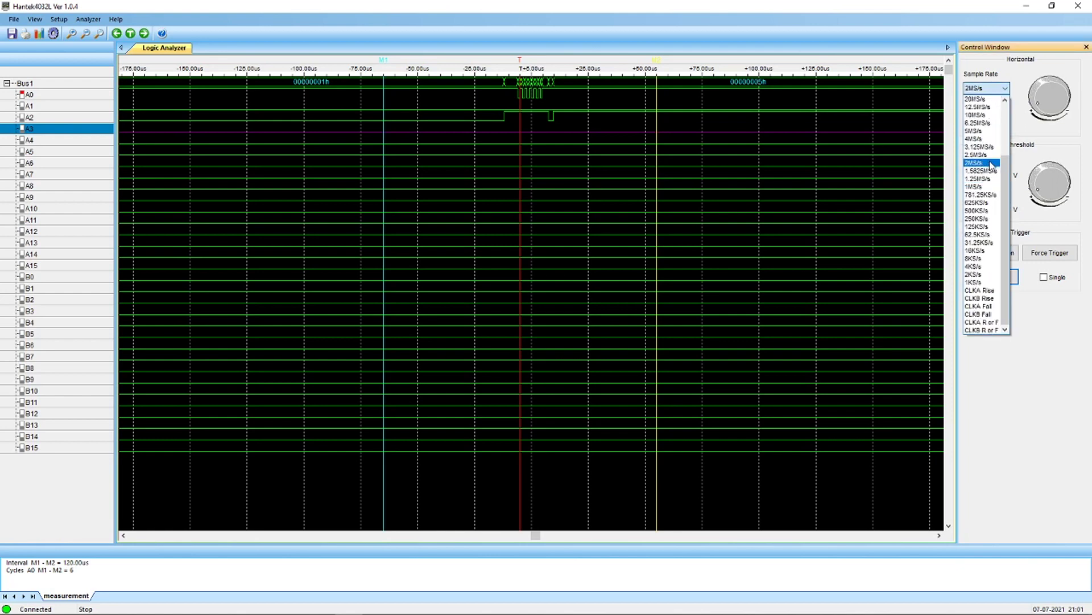
- Set the sample rate to 781.25KS/s, then run and stop a capture
left_click(990, 195)
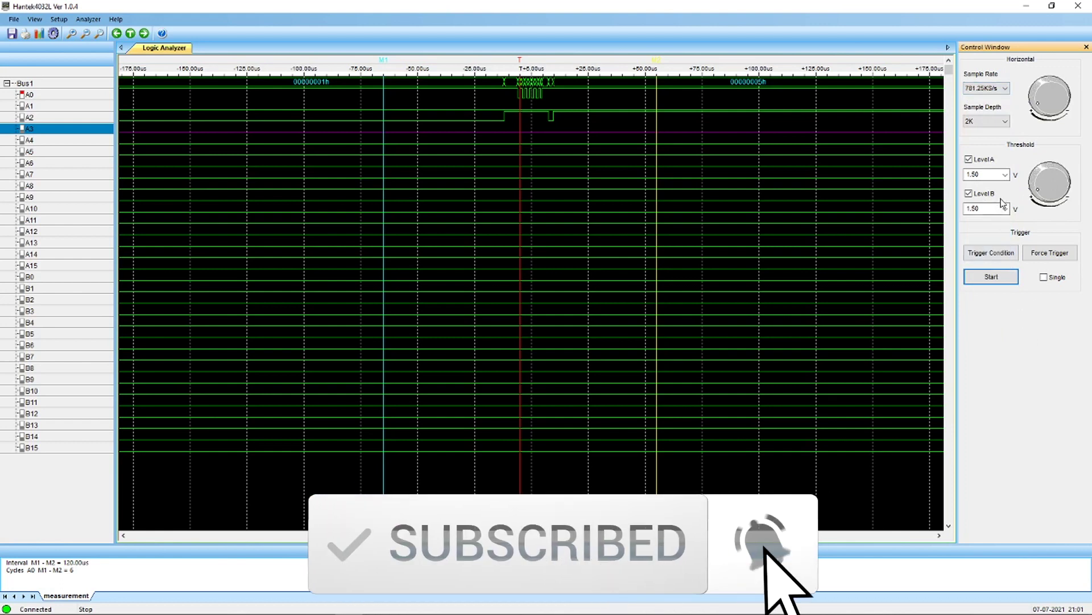
left_click(997, 277)
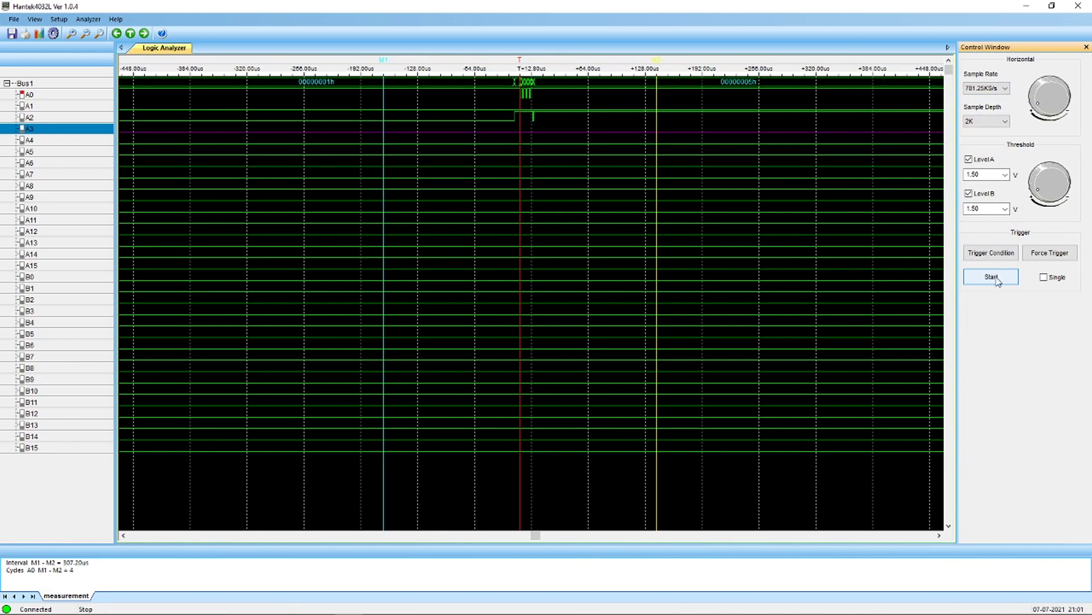
left_click(995, 277)
left_click_drag(535, 535, 527, 535)
left_click_drag(498, 536, 866, 542)
- Recapture the waveforms, zoom in and highlight channels A2 and A1
left_click(991, 277)
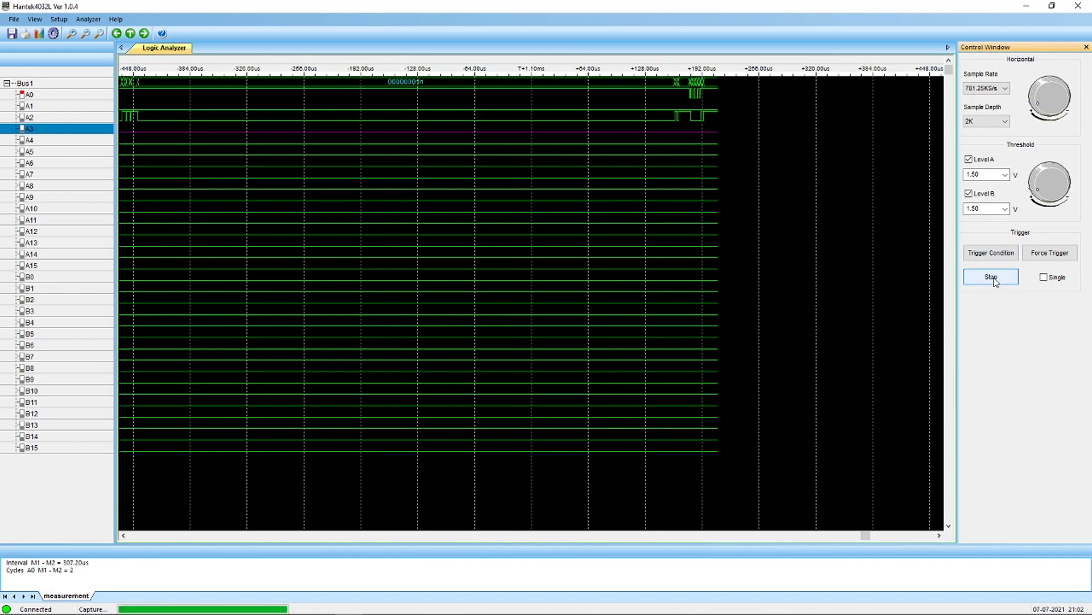
left_click(994, 275)
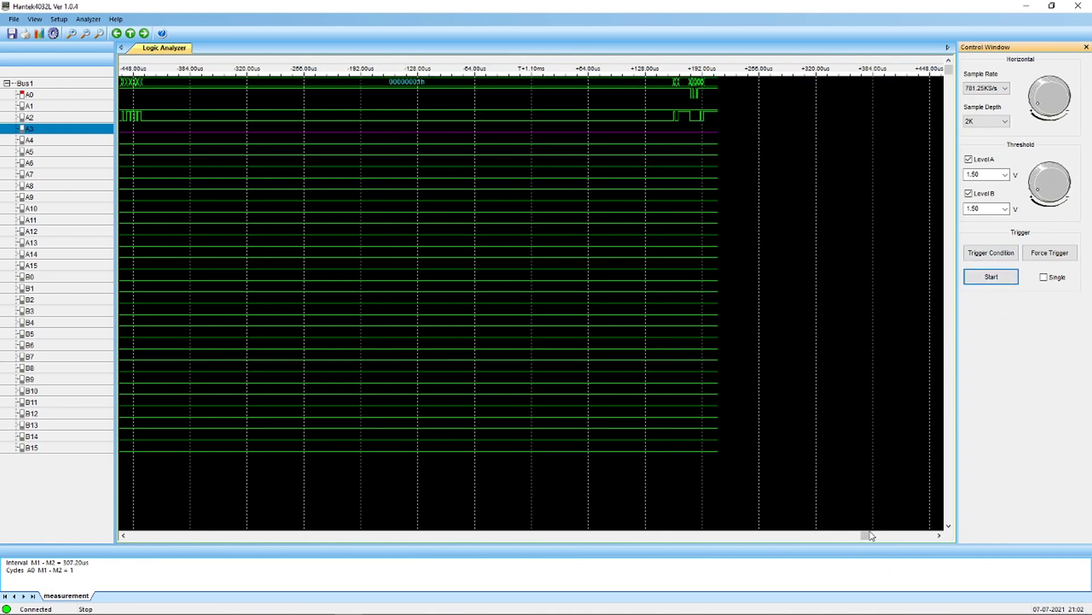
left_click_drag(869, 535, 720, 579)
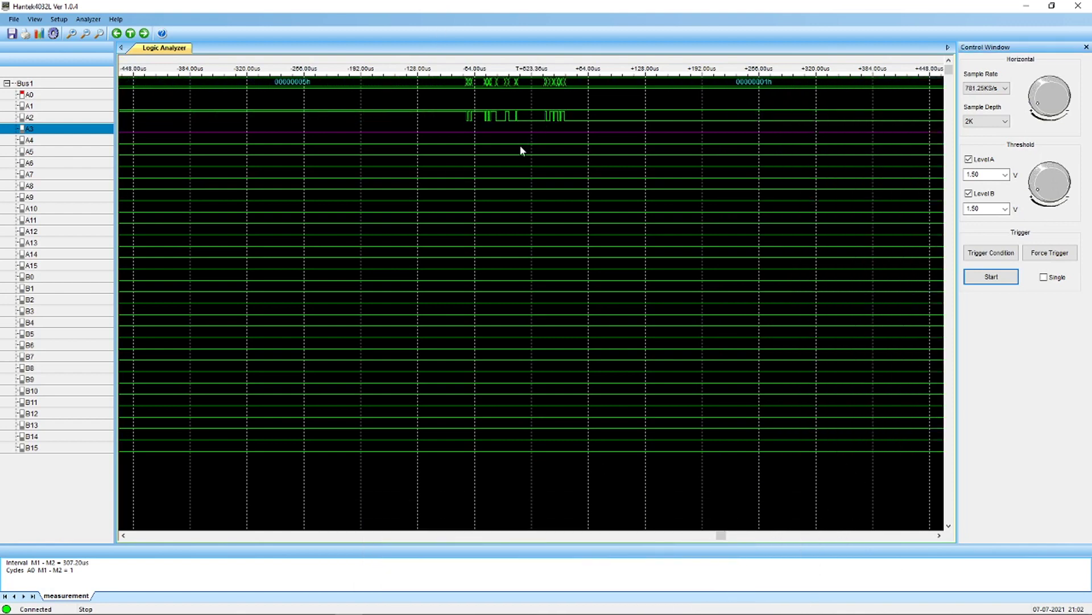
scroll(519, 146, "up", 2)
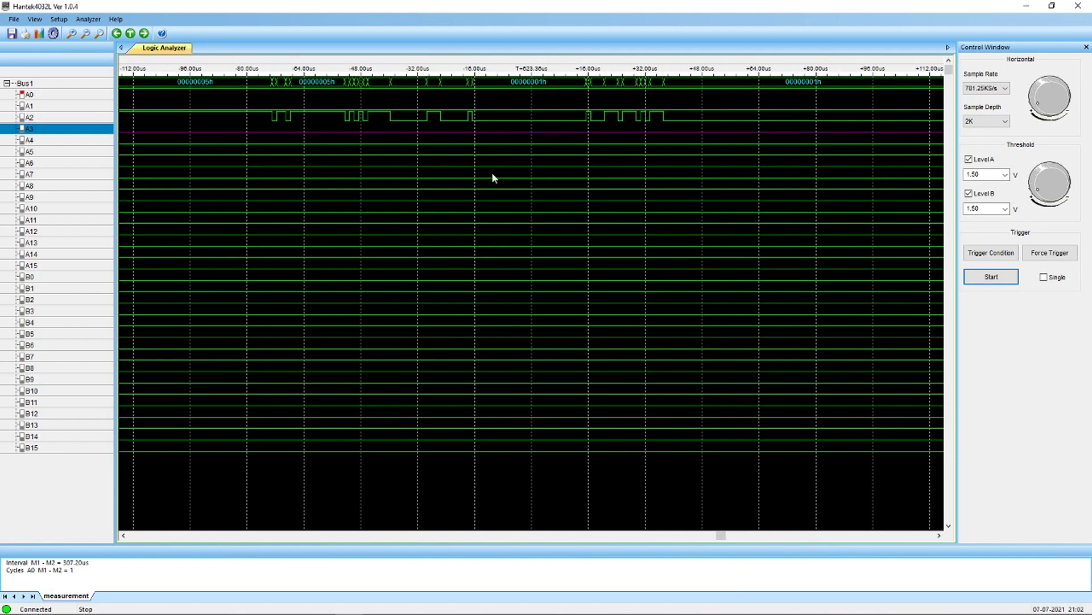
left_click(36, 119)
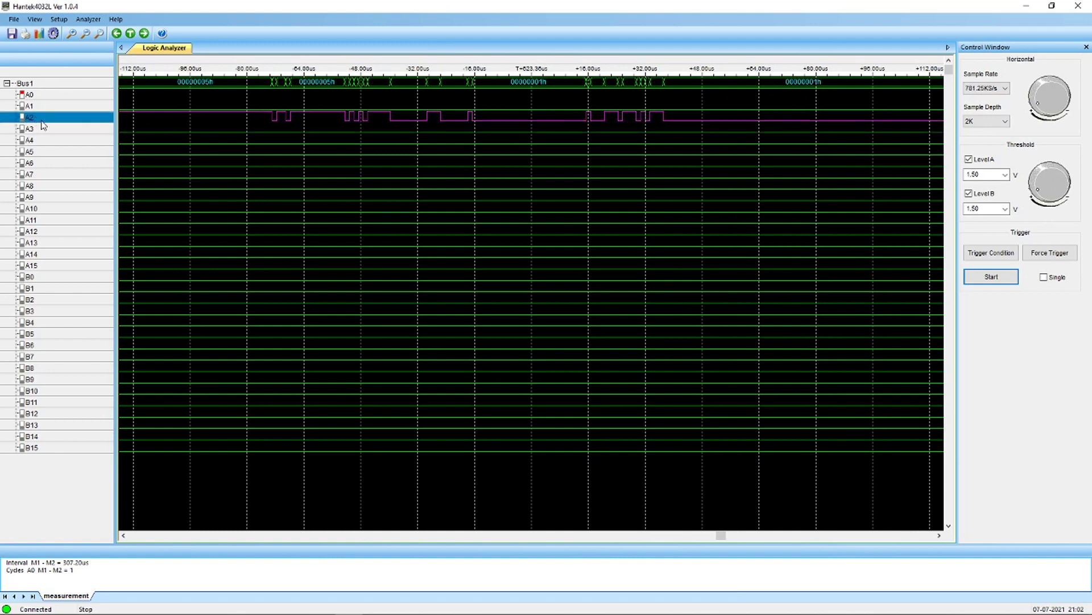
left_click(44, 107)
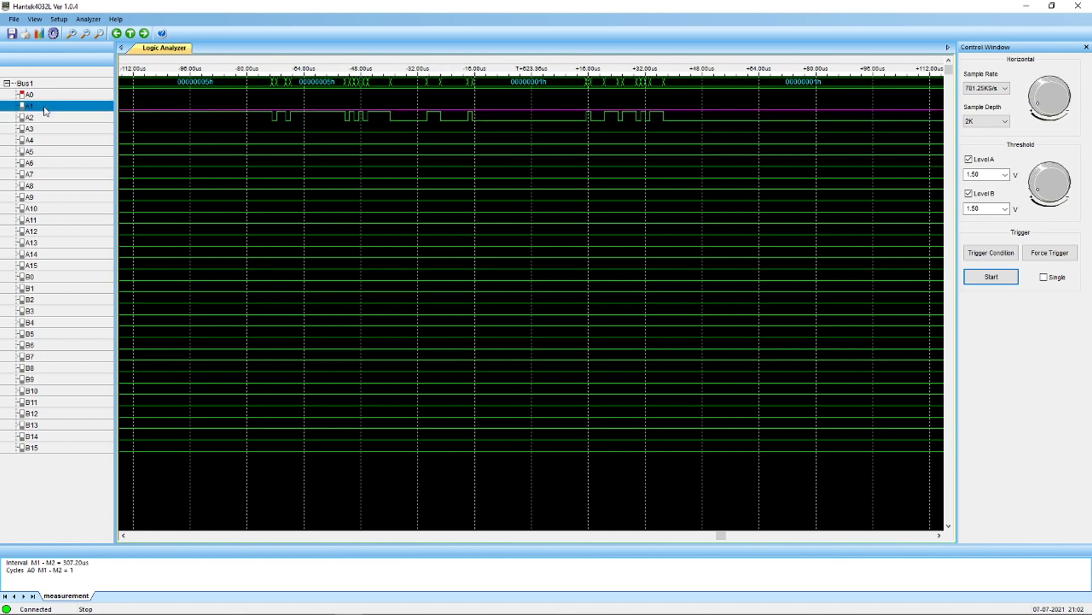